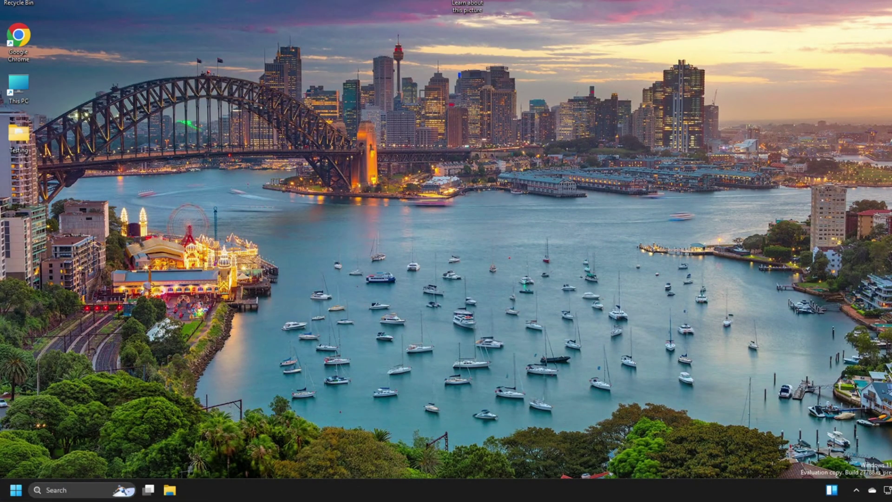
# Search for 'note' and launch Notepad as administrator, approving the UAC prompt
pyautogui.click(69, 490)
pyautogui.write('note')
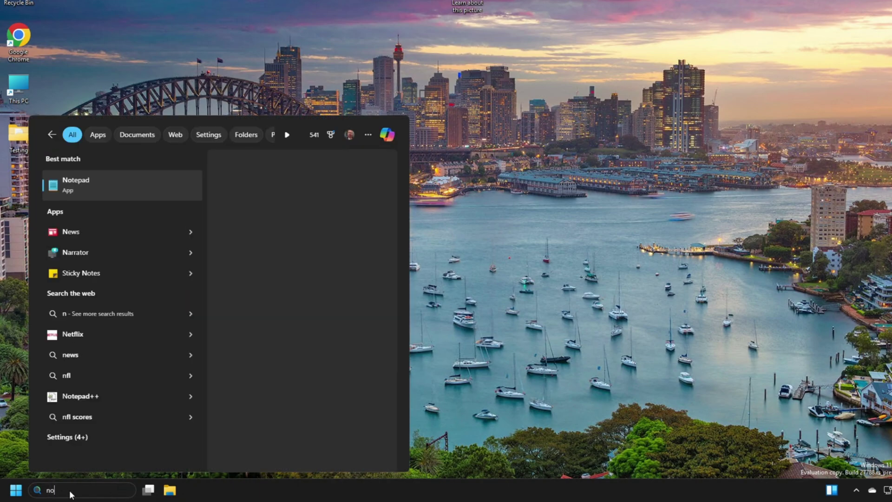
pyautogui.rightClick(74, 180)
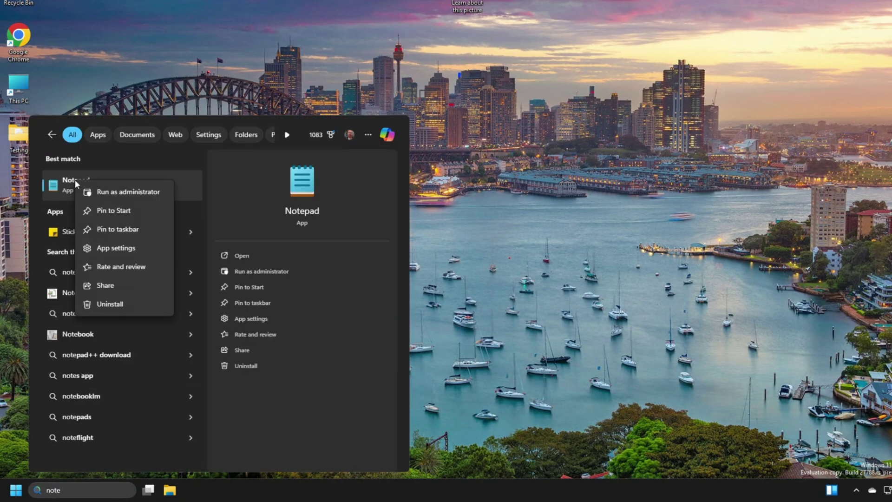
pyautogui.click(97, 192)
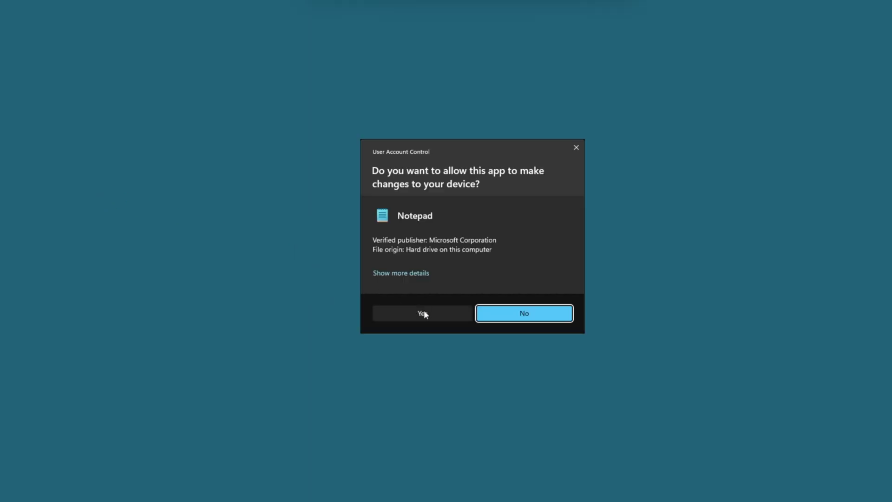
pyautogui.click(425, 313)
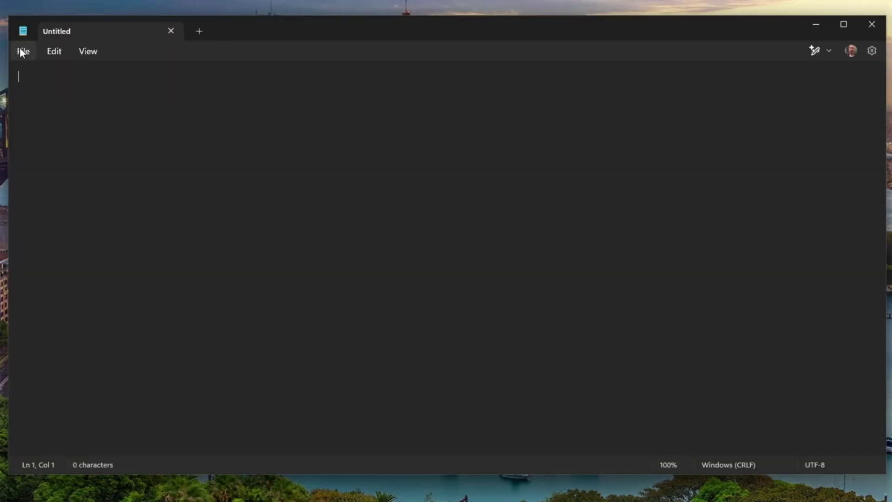
# Bring up Notepad's Open dialog from the File menu
pyautogui.click(21, 52)
pyautogui.moveTo(27, 52)
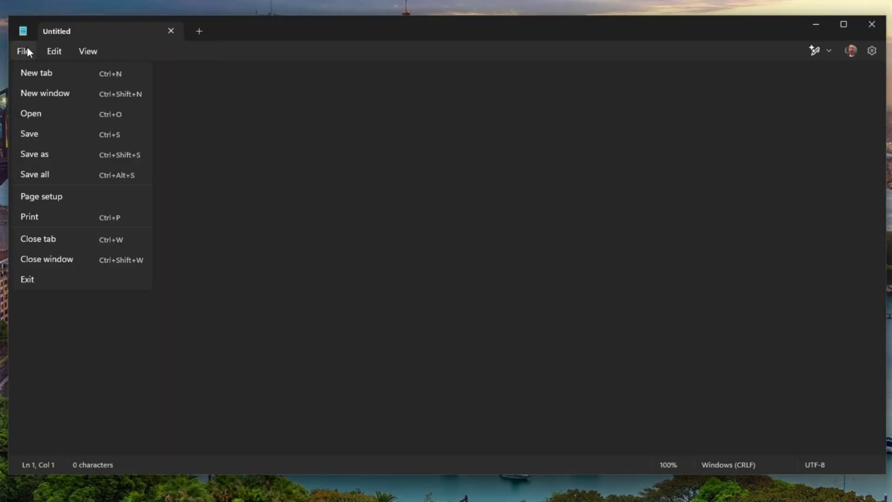
pyautogui.click(30, 119)
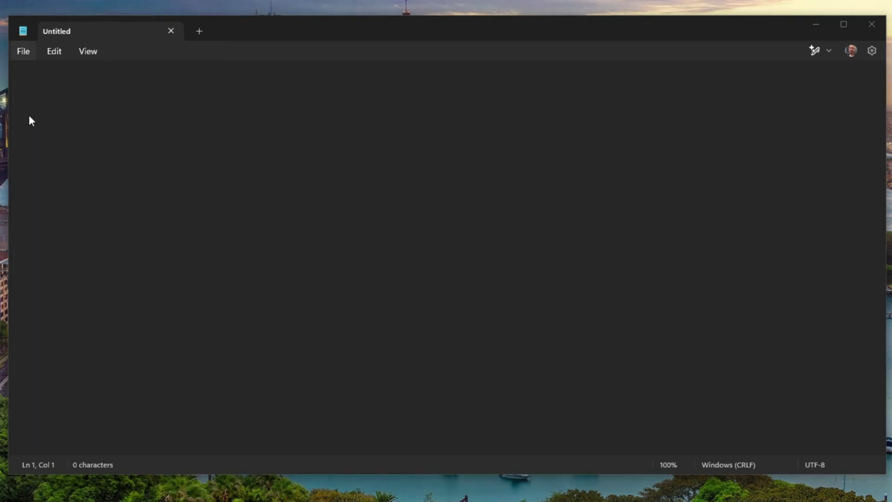
# Browse to the C:\Windows\System32\drivers\etc folder
pyautogui.scroll(-3, 50, 232)
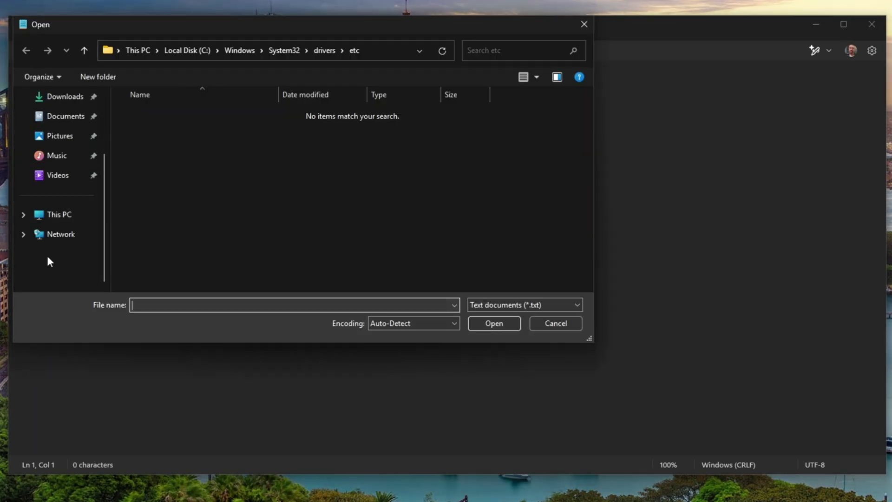
pyautogui.click(52, 215)
pyautogui.doubleClick(186, 115)
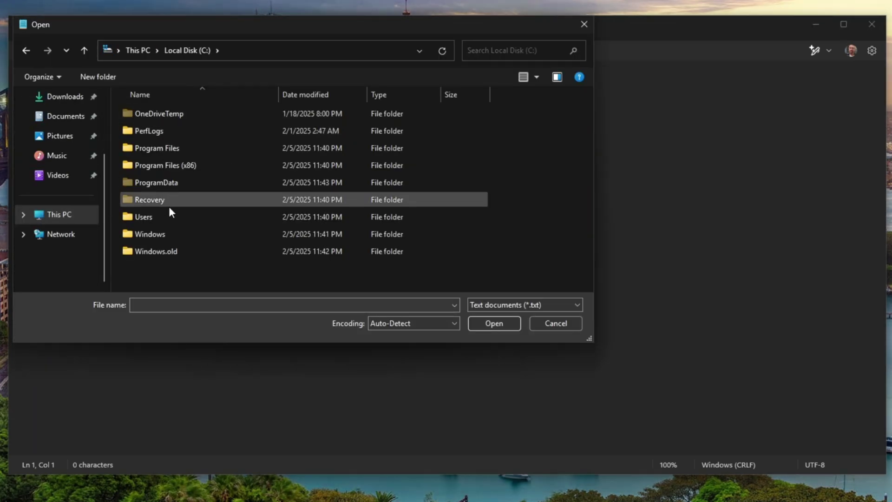
pyautogui.doubleClick(146, 234)
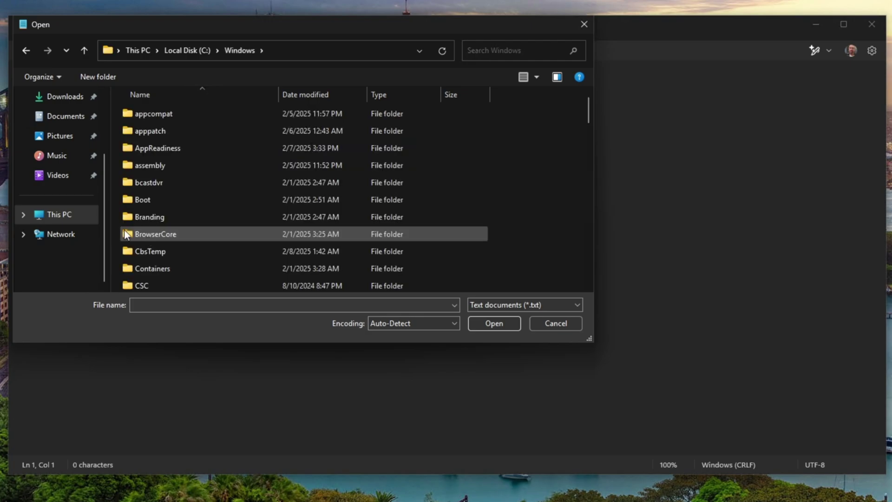
pyautogui.write('sys')
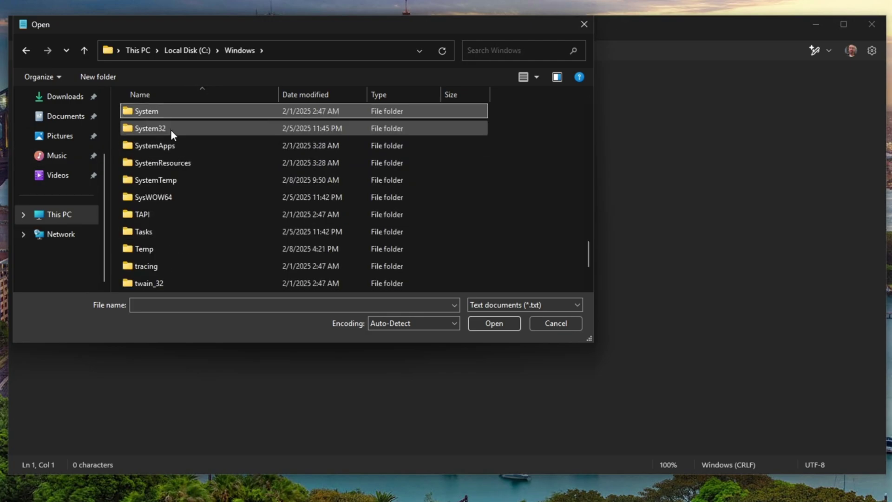
pyautogui.doubleClick(171, 130)
pyautogui.write('dri')
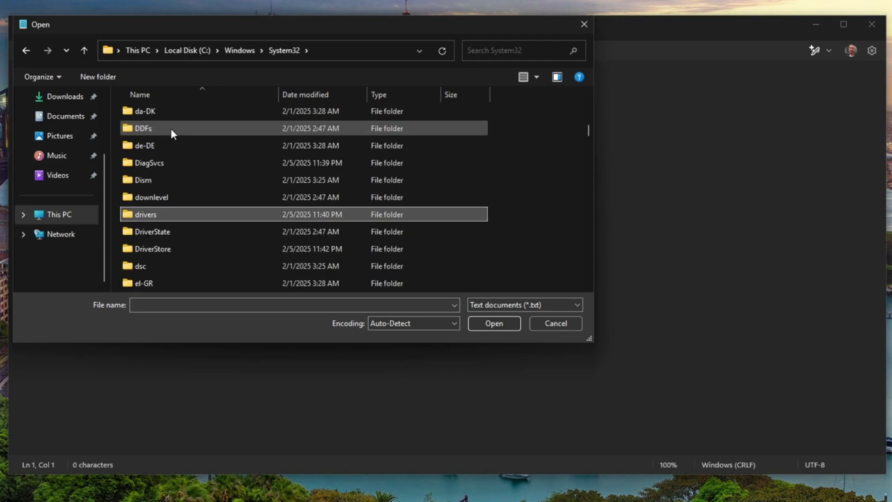
pyautogui.doubleClick(156, 213)
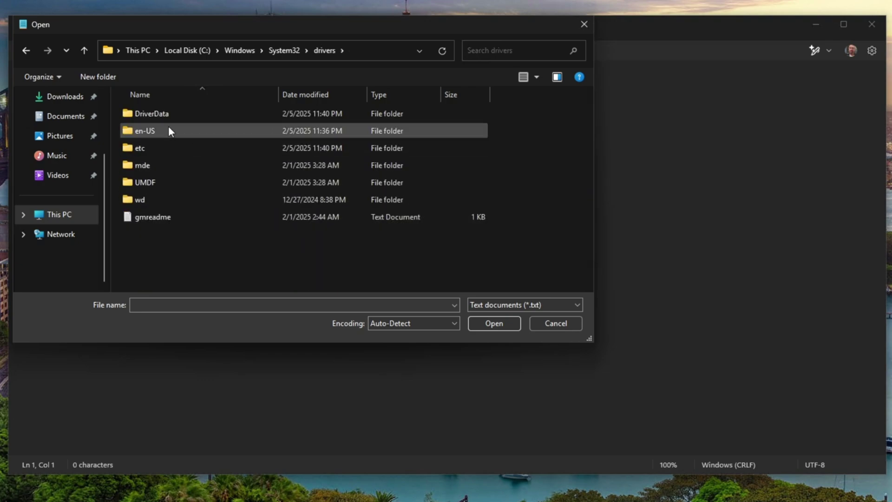
pyautogui.doubleClick(150, 144)
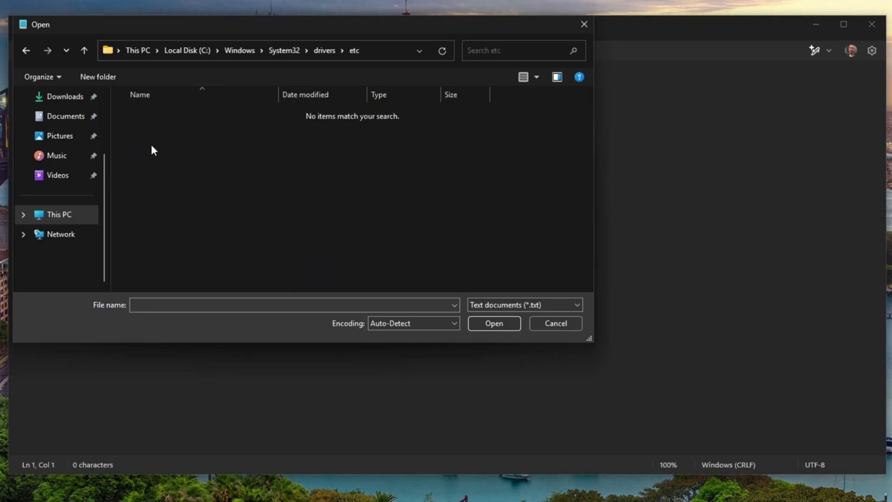
# Switch the file filter to All files and open the hosts file
pyautogui.click(573, 306)
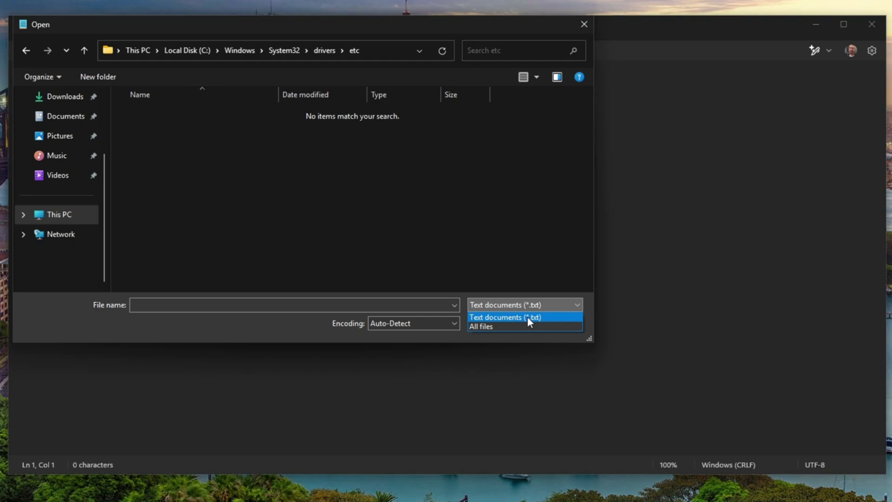
pyautogui.click(523, 328)
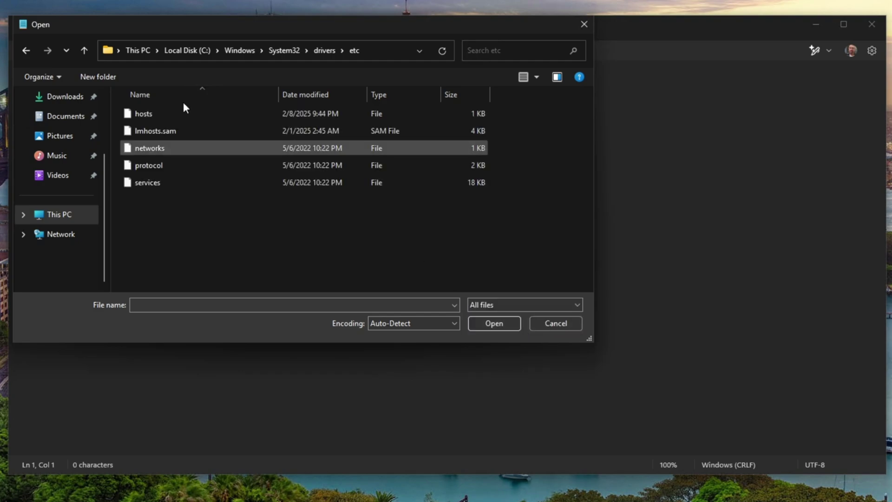
pyautogui.doubleClick(154, 115)
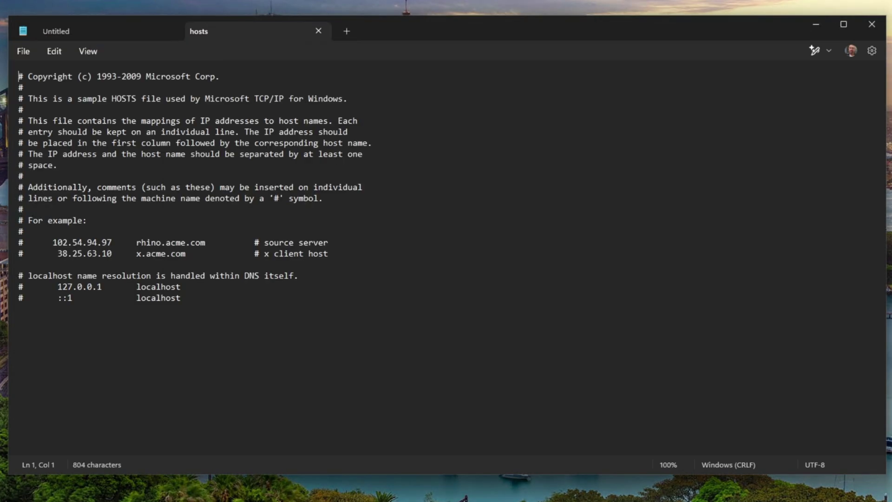
# Append the line '127.0.0.1 youtube.com' to the hosts file and save it
pyautogui.click(19, 309)
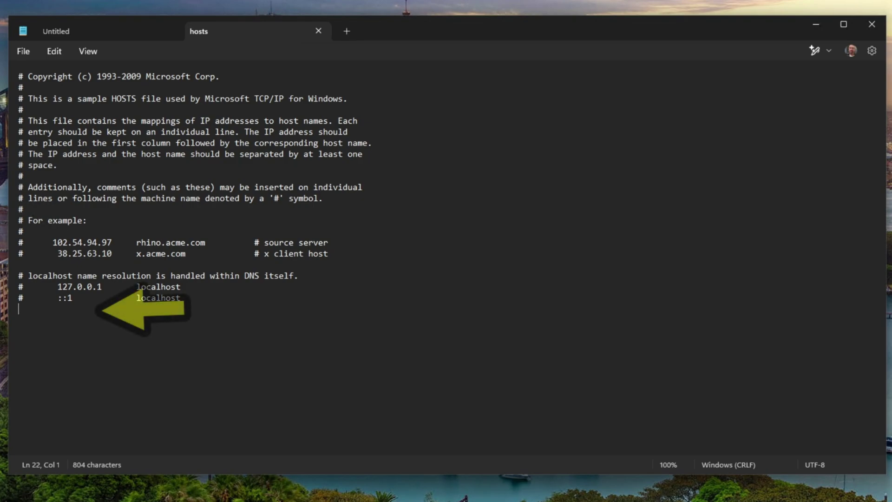
pyautogui.write('127.0.0.1')
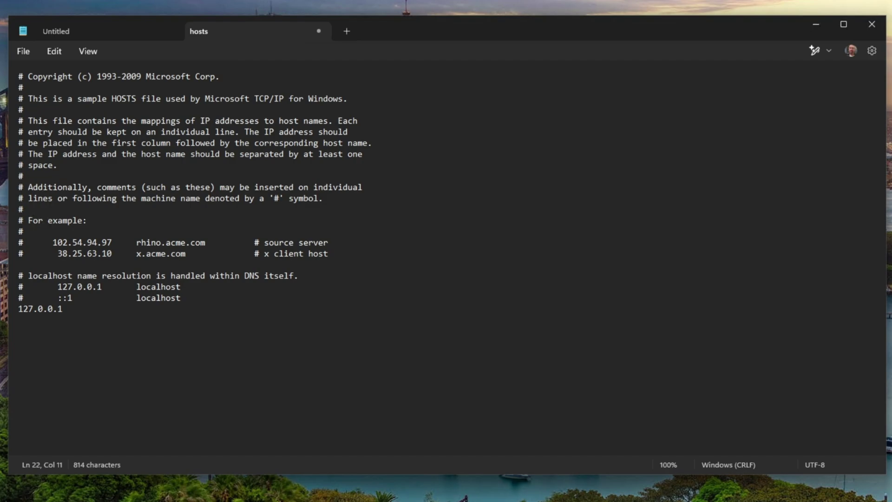
pyautogui.write('youtube')
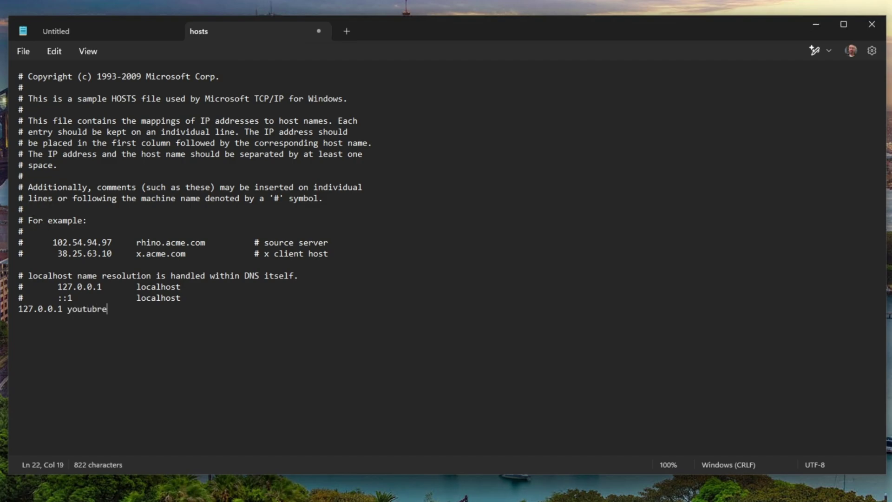
pyautogui.write('.com')
pyautogui.click(23, 51)
pyautogui.click(37, 135)
# Minimise Notepad and load youtube.com in Chrome
pyautogui.click(816, 24)
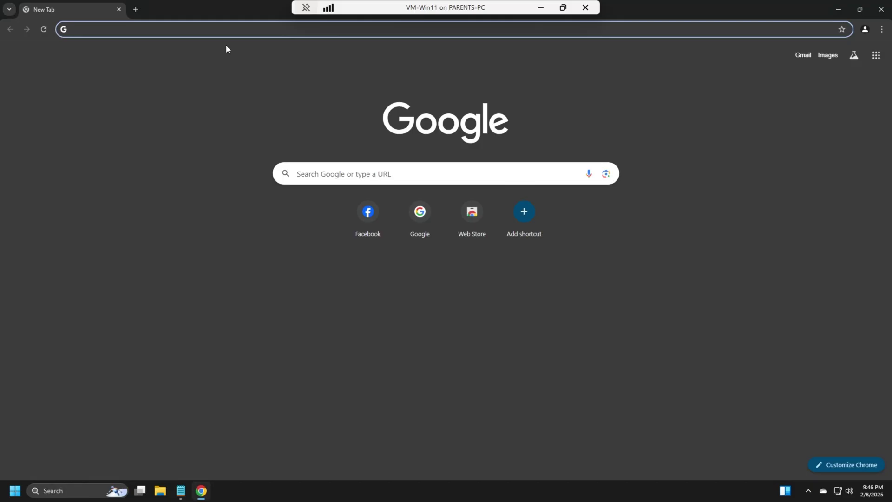
pyautogui.click(225, 29)
pyautogui.write('youtube')
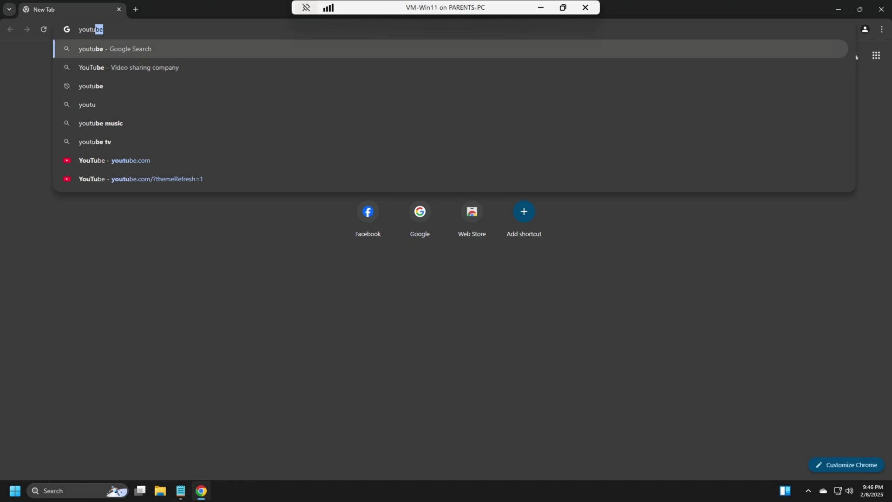
pyautogui.write('.com')
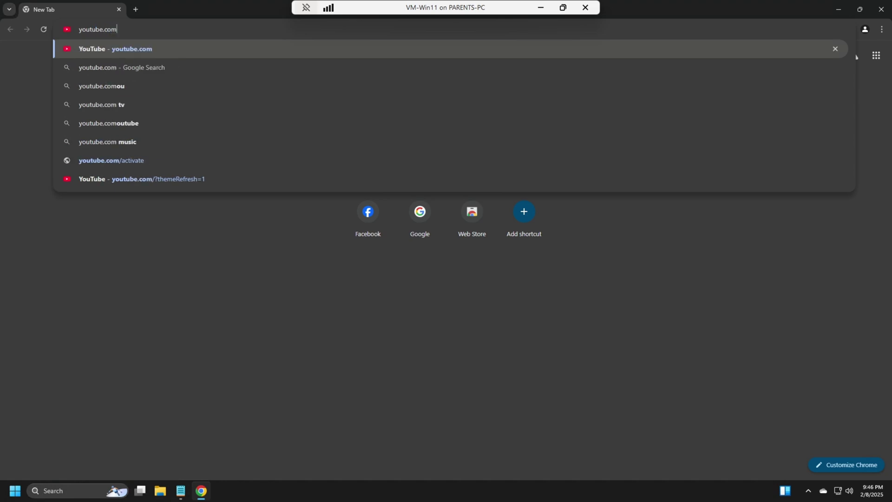
pyautogui.press('Return')
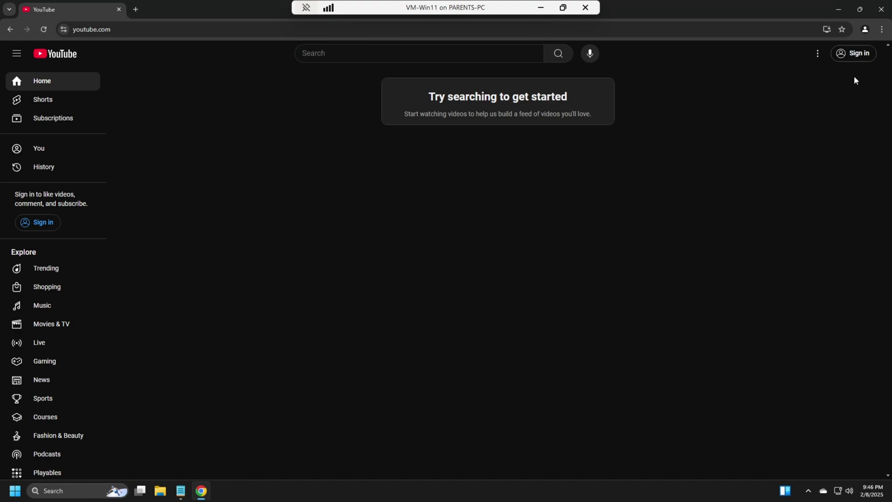
# Delete Chrome's browsing data with the time range set to All time
pyautogui.click(882, 30)
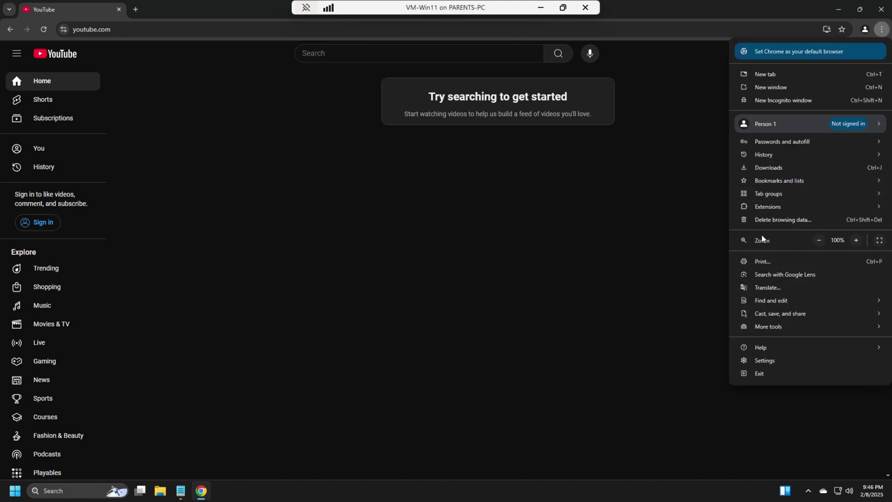
pyautogui.click(766, 220)
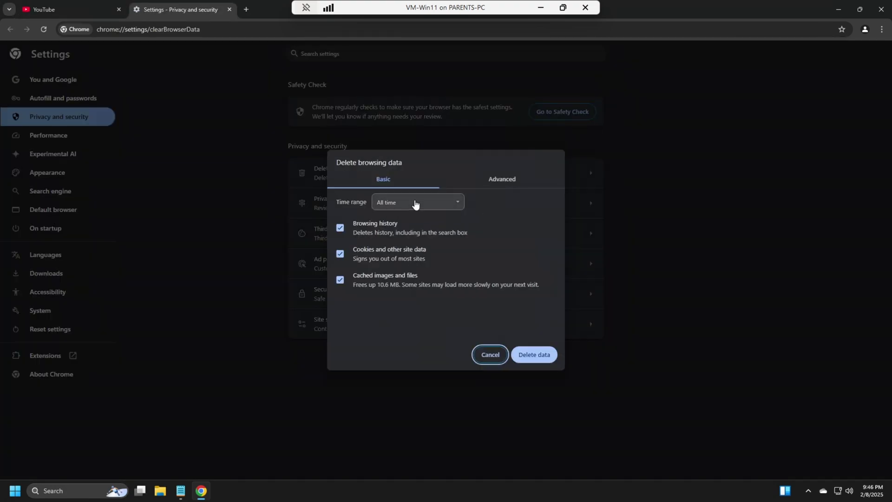
pyautogui.click(415, 202)
pyautogui.click(409, 258)
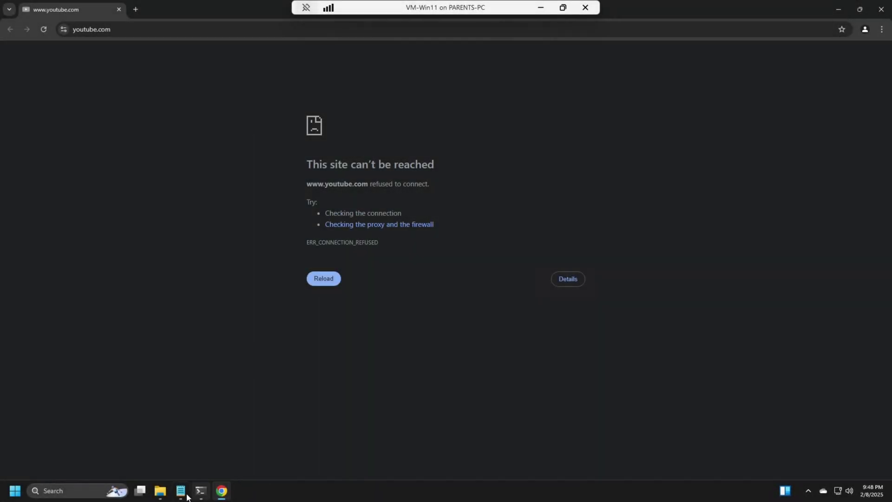
# Delete the 127.0.0.1 YouTube line from the hosts file and save the file
pyautogui.click(181, 490)
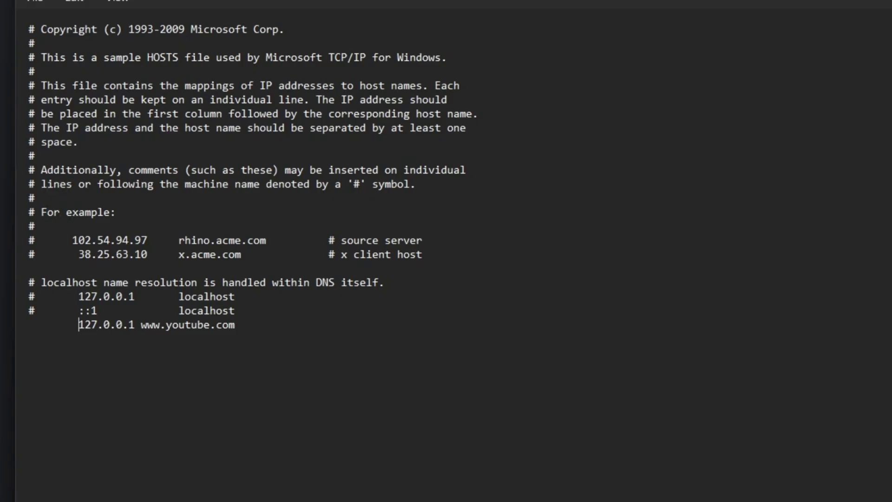
pyautogui.press('Home')
pyautogui.hotkey('shift', 'End')
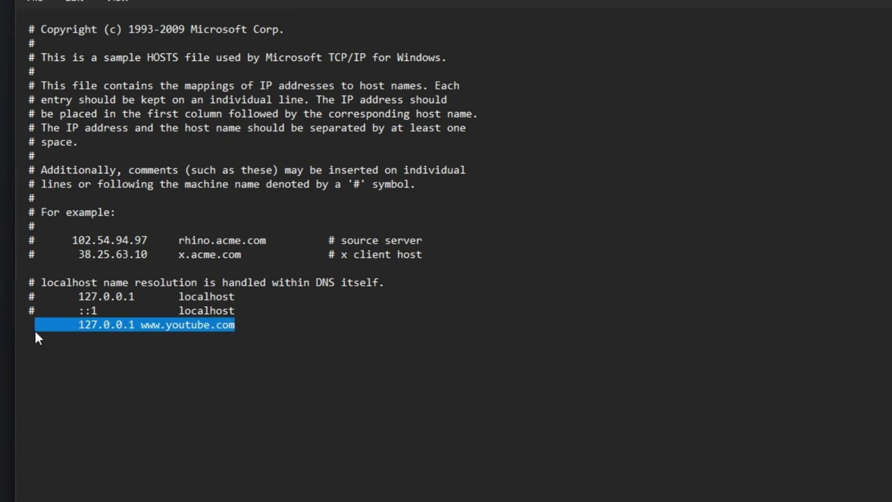
pyautogui.press('BackSpace')
pyautogui.click(51, 2)
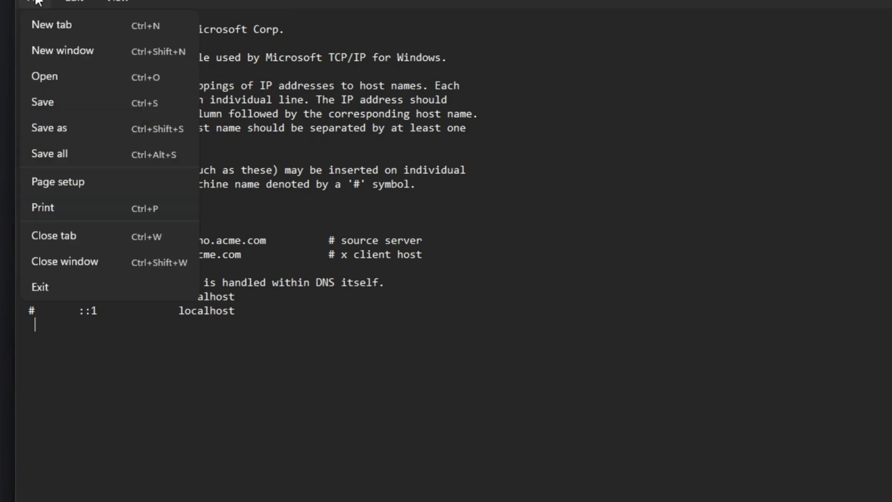
pyautogui.click(37, 101)
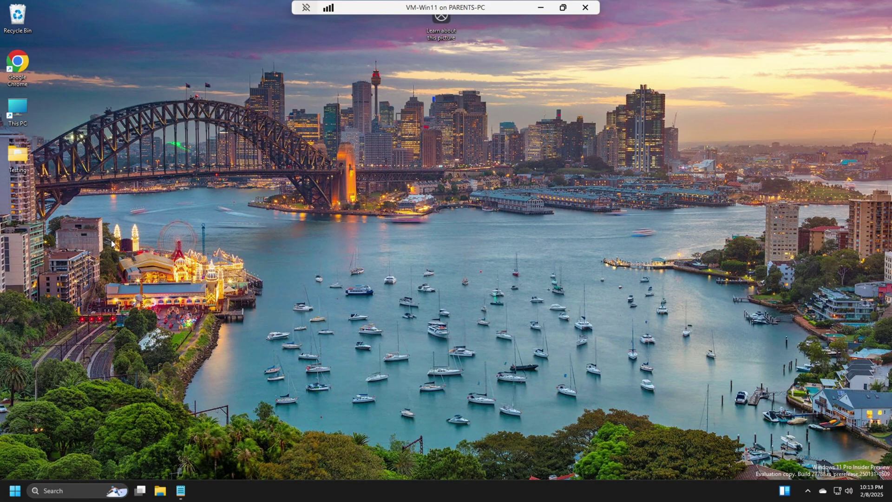
# Reopen Google Chrome from its desktop icon
pyautogui.doubleClick(20, 77)
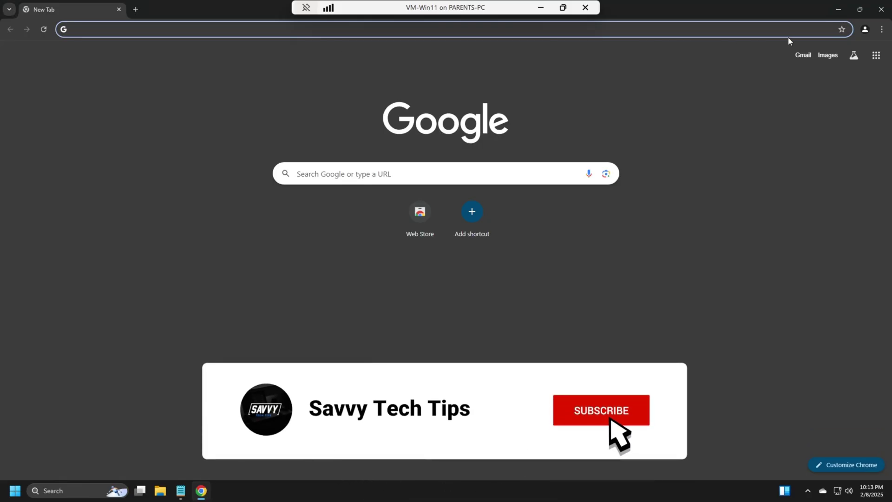
# Search the Chrome Web Store for 'block' and add the BlockSite extension to Chrome
pyautogui.click(883, 29)
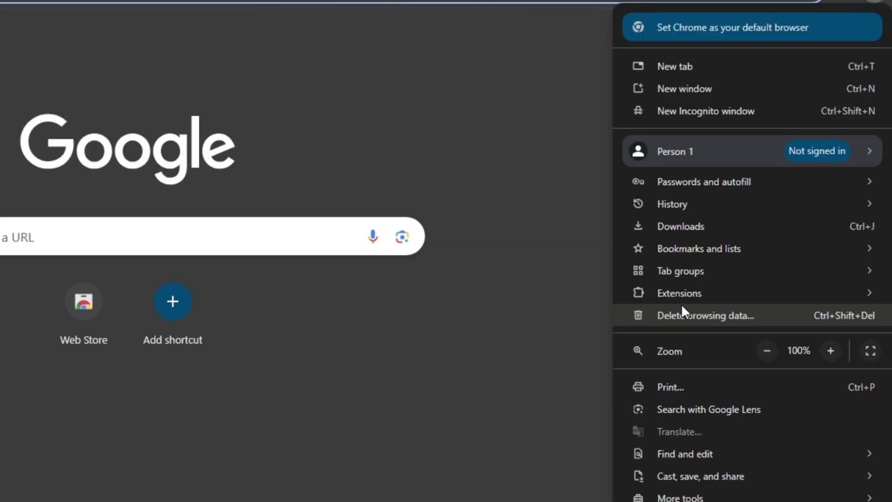
pyautogui.moveTo(678, 292)
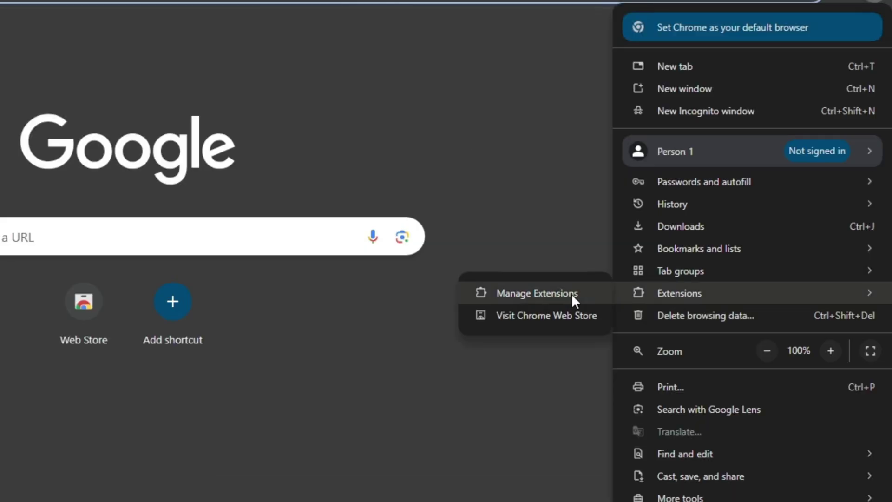
pyautogui.click(560, 316)
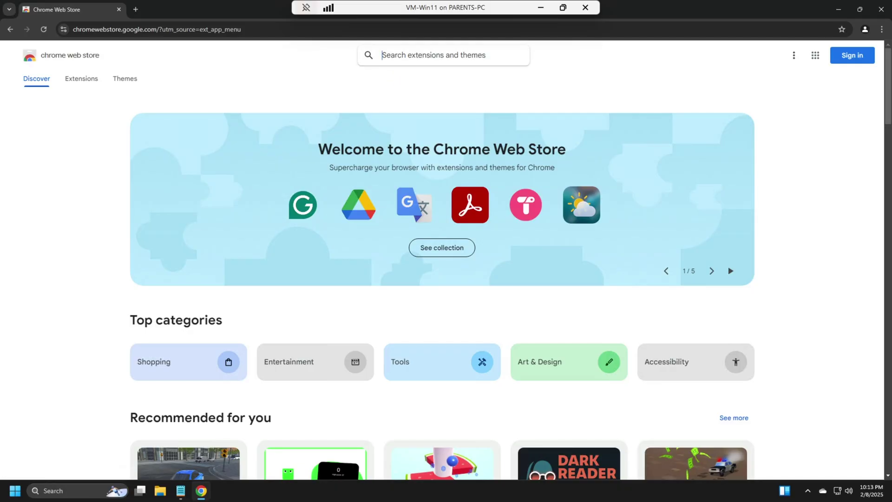
pyautogui.write('block')
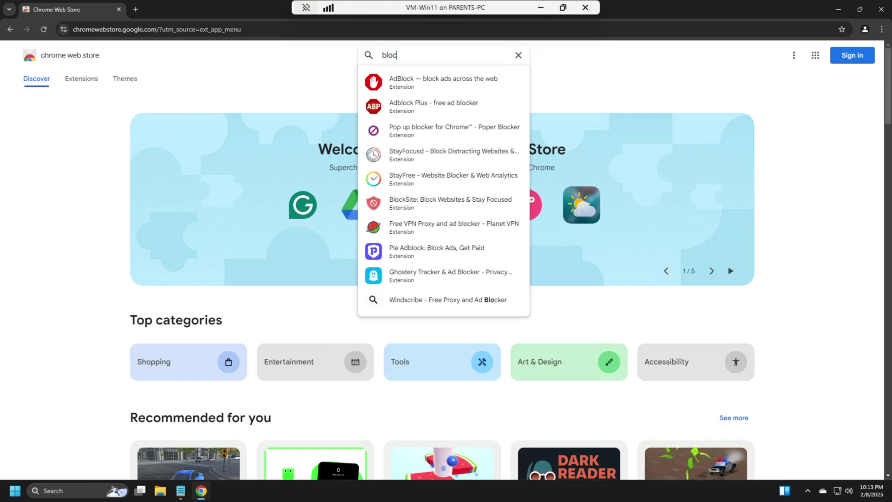
pyautogui.press('Down')
pyautogui.press('Down')
pyautogui.press('Down')
pyautogui.press('Down')
pyautogui.press('Down')
pyautogui.press('Down')
pyautogui.press('Return')
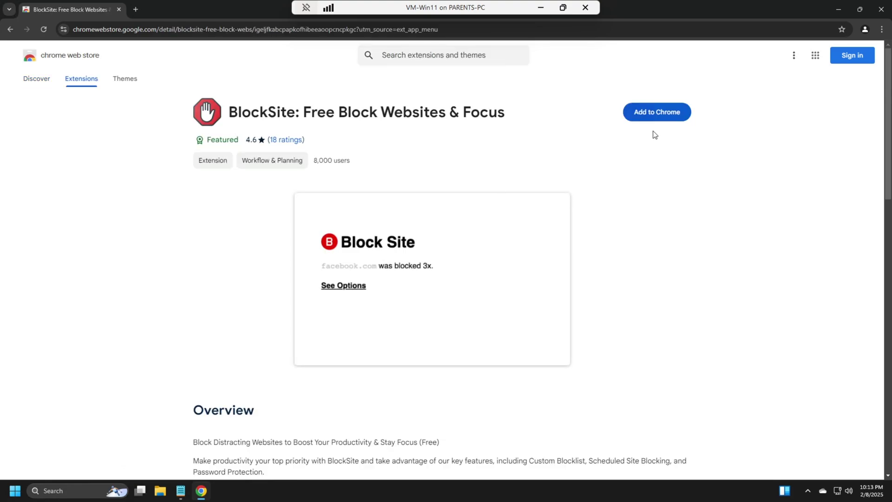
pyautogui.click(665, 117)
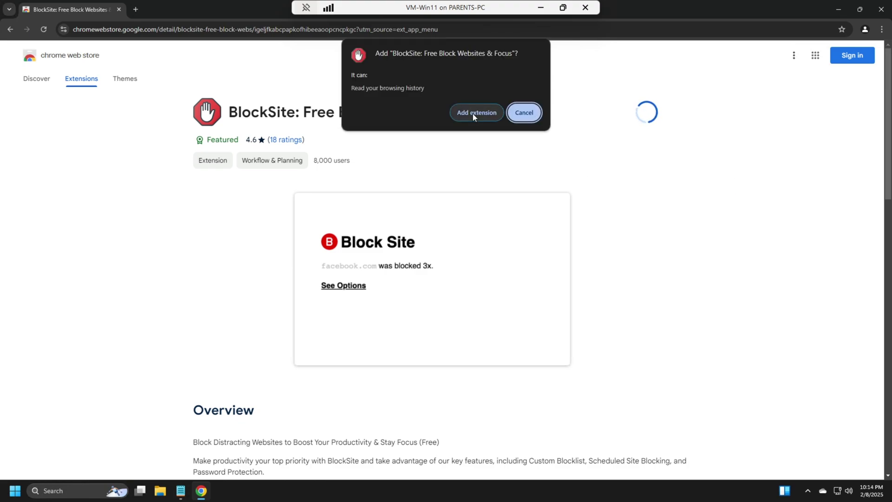
pyautogui.click(473, 112)
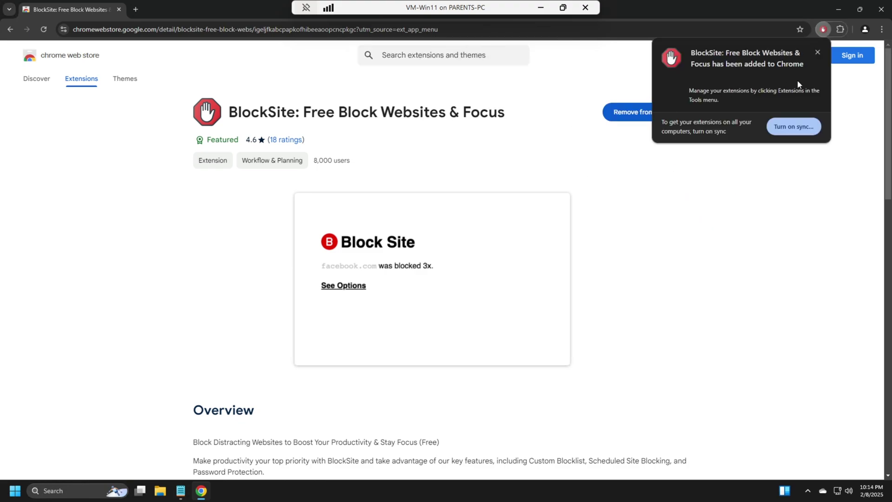
# Pin the BlockSite extension to the Chrome toolbar
pyautogui.click(818, 53)
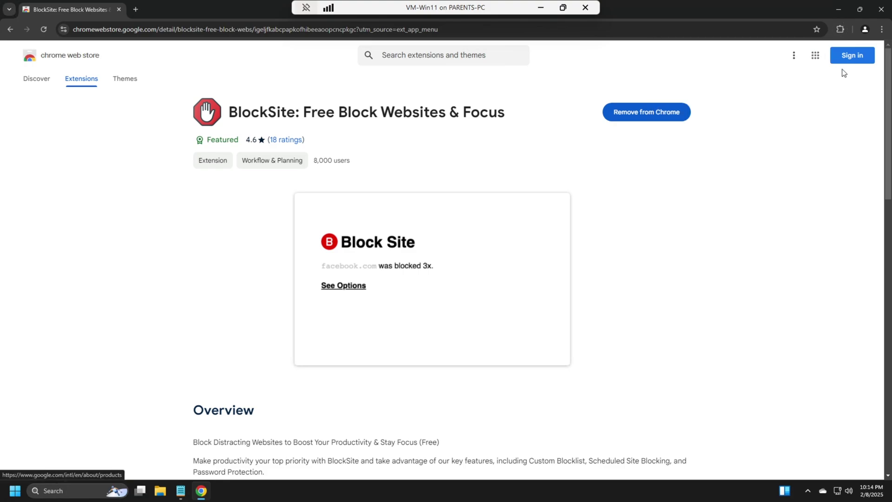
pyautogui.click(841, 29)
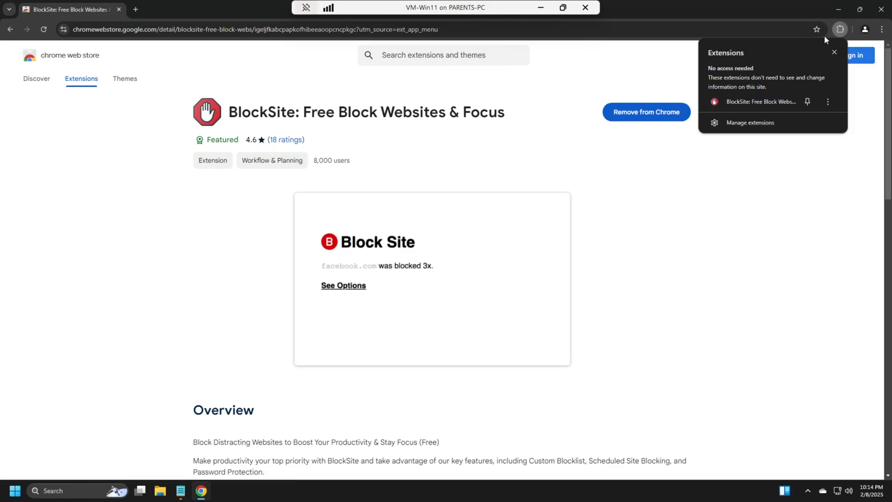
pyautogui.click(830, 104)
pyautogui.click(831, 104)
pyautogui.click(809, 102)
pyautogui.click(739, 239)
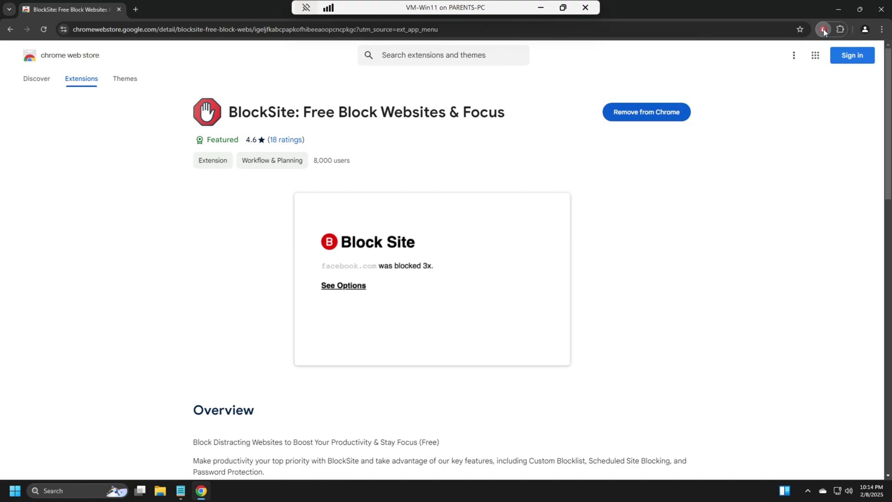
# In BlockSite's options, block youtube.com, set Blocking enabled to Yes, and show the Blocked info page
pyautogui.click(823, 30)
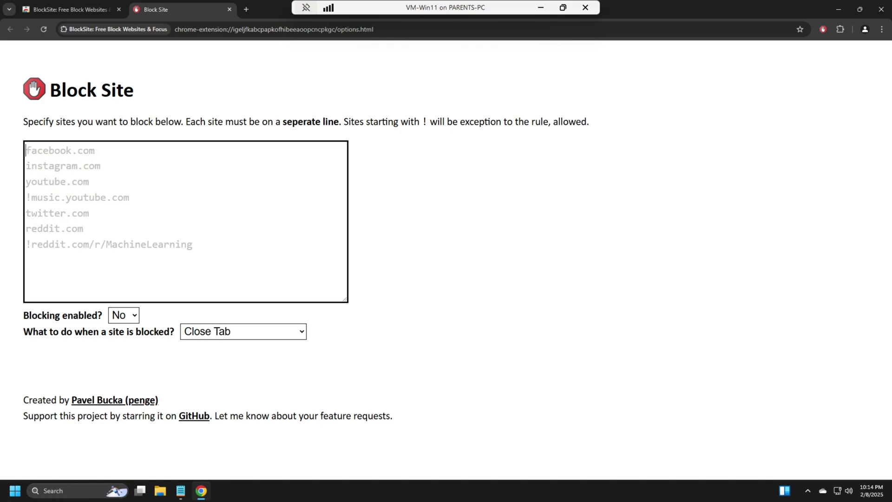
pyautogui.write('you')
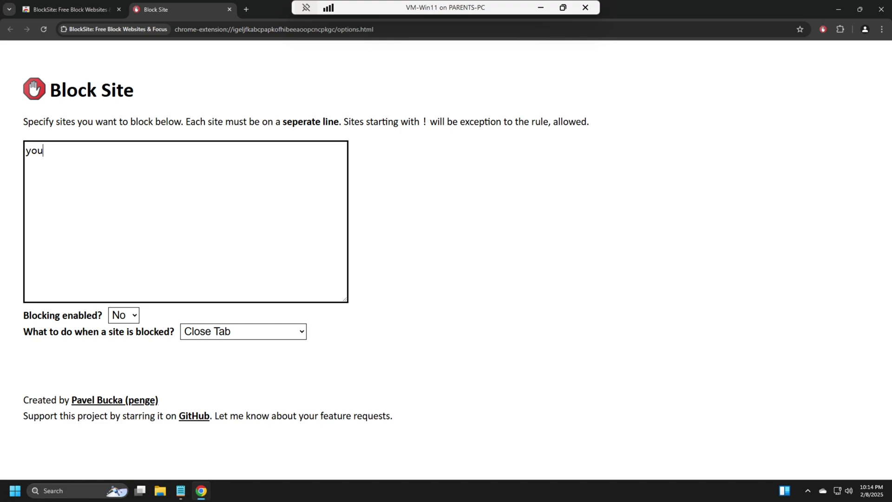
pyautogui.write('tube.com')
pyautogui.click(131, 316)
pyautogui.click(132, 331)
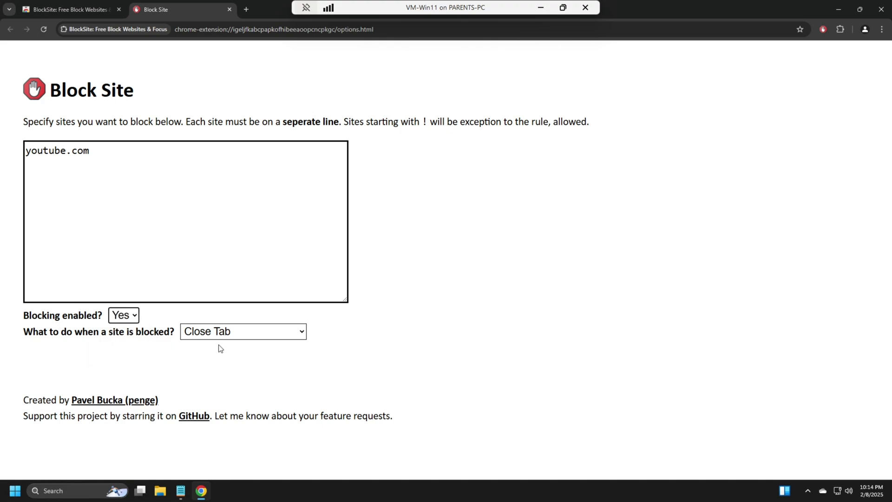
pyautogui.click(303, 333)
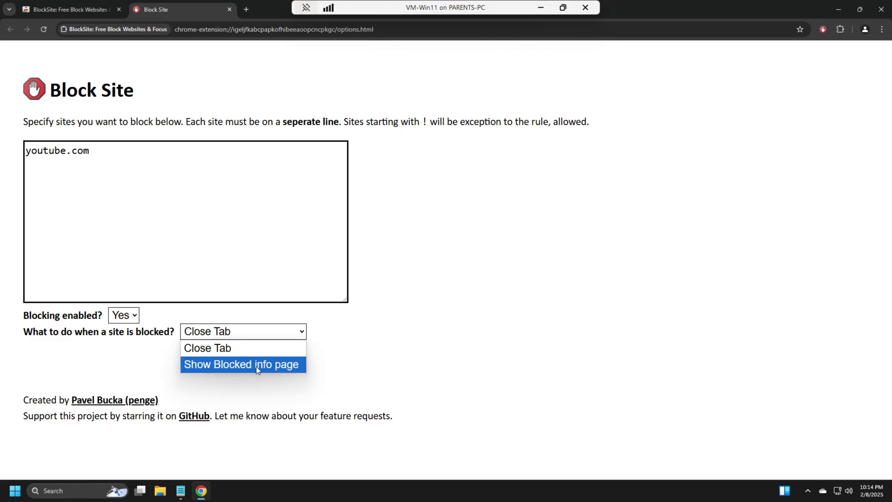
pyautogui.click(277, 369)
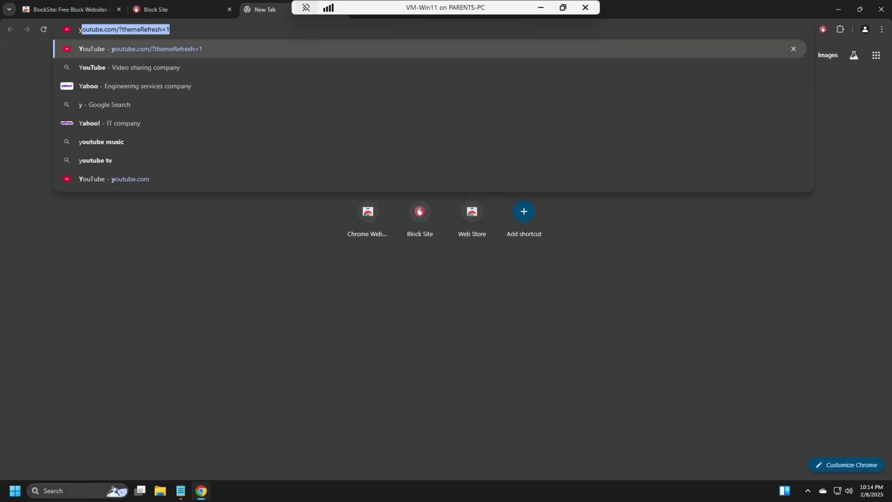
# Visit youtube.com directly and through a Google search for 'youtube' to see the block page
pyautogui.press('Return')
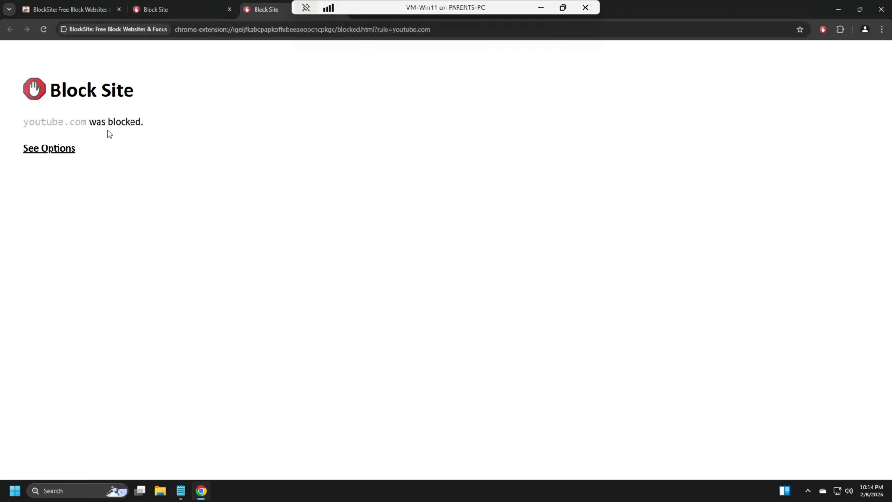
pyautogui.hotkey('ctrl', 'l')
pyautogui.write('google.com')
pyautogui.press('Return')
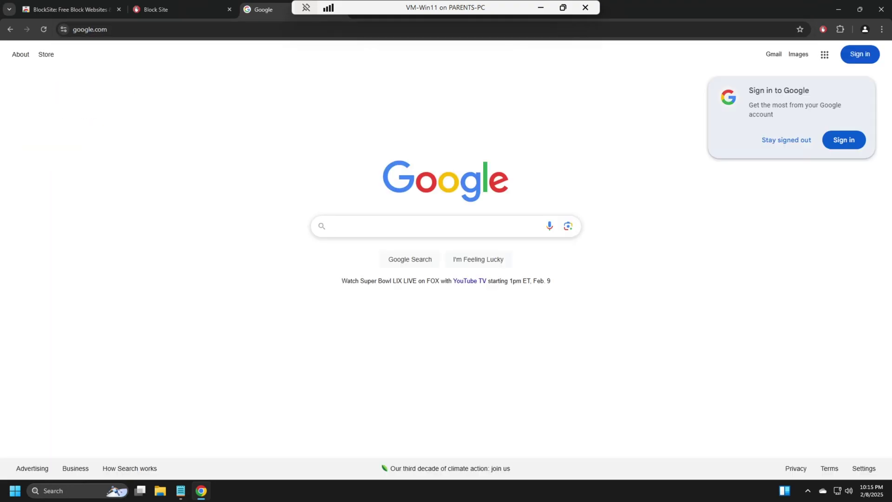
pyautogui.write('youtube')
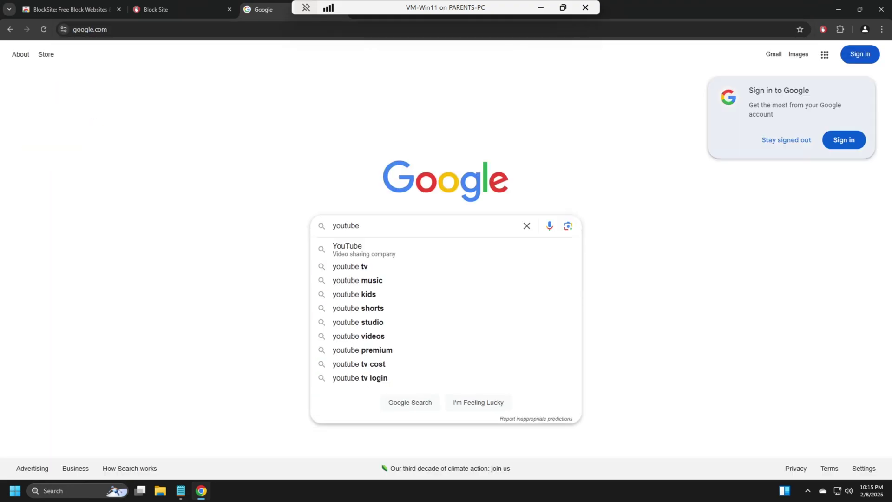
pyautogui.click(346, 247)
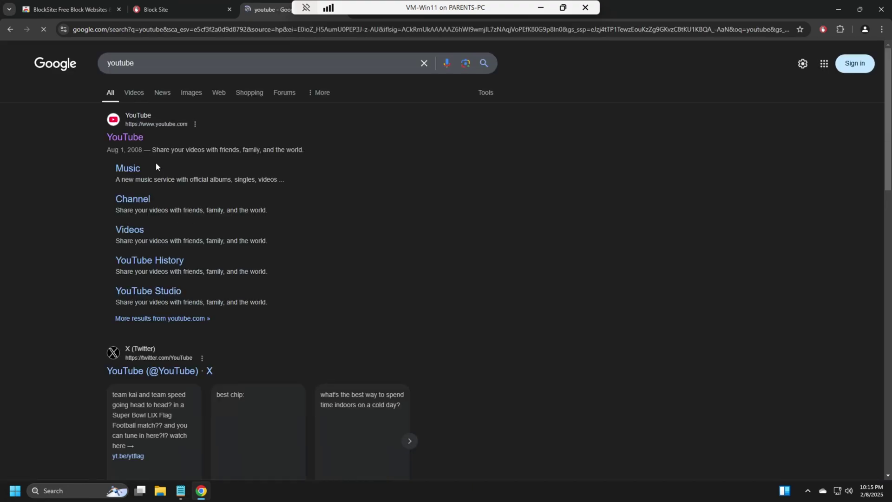
pyautogui.click(134, 138)
pyautogui.hotkey('ctrl', 'w')
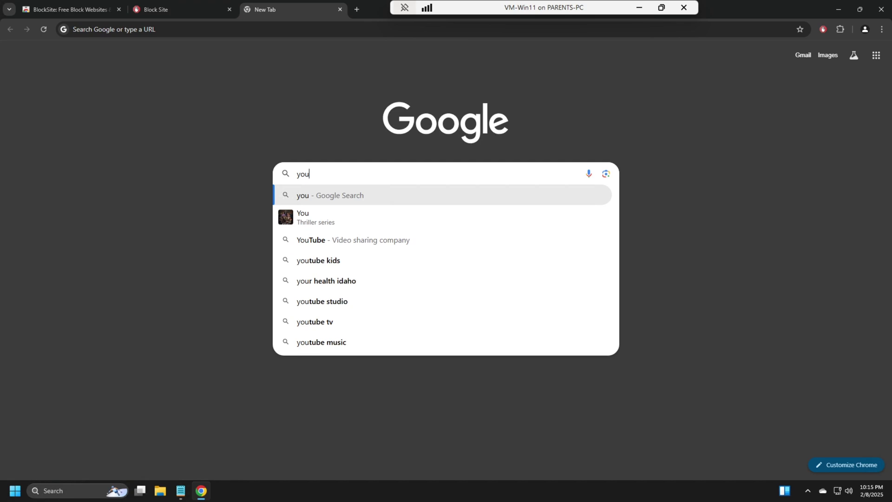
# Search Google for 'youtube videos' and open a YouTube result to confirm it's blocked
pyautogui.write('tube')
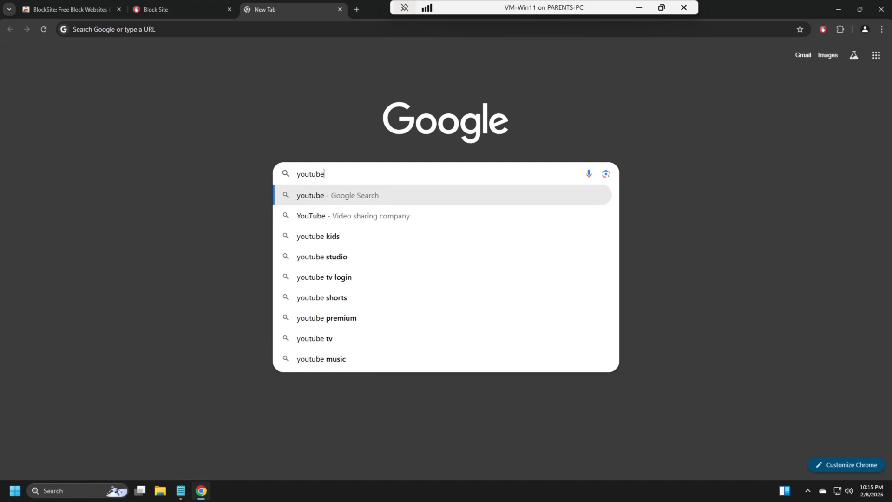
pyautogui.write(' v')
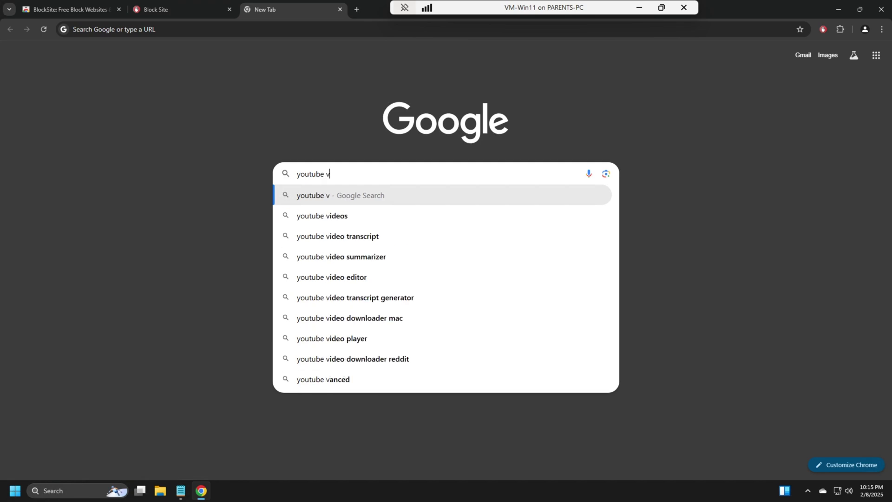
pyautogui.write('ideos')
pyautogui.press('Return')
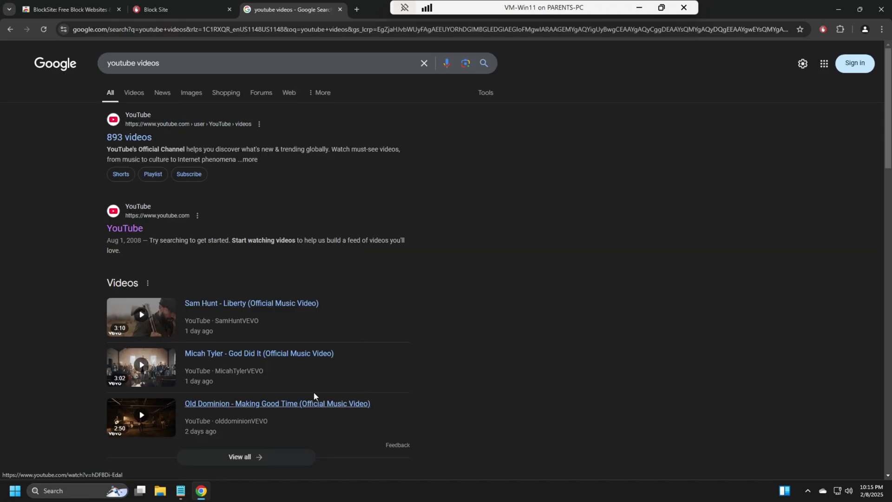
pyautogui.click(288, 305)
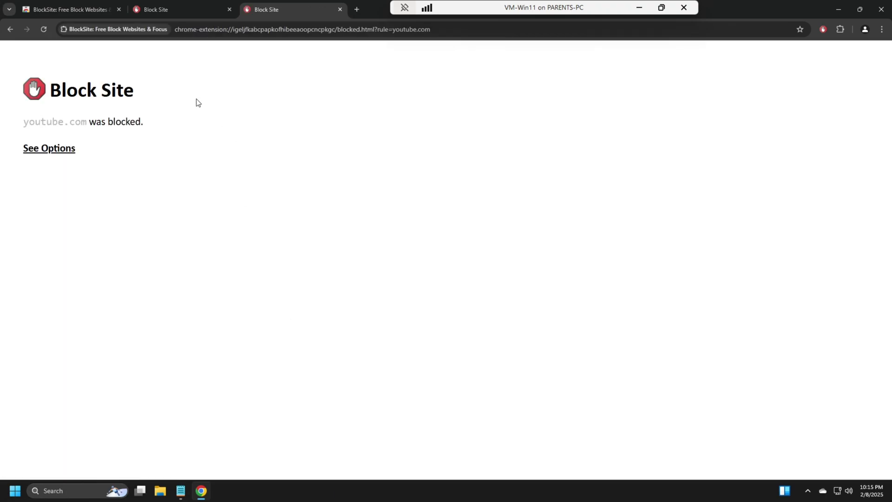
# Set BlockSite's blocked-site action to Close Tab
pyautogui.click(340, 10)
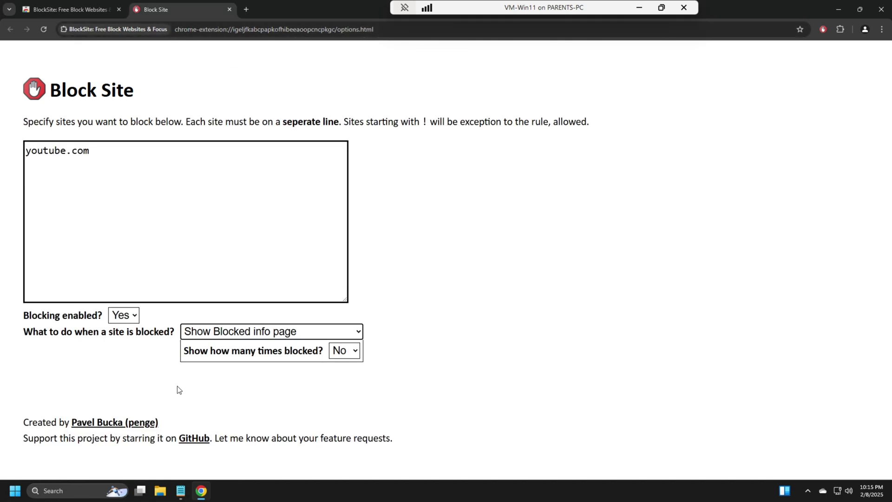
pyautogui.click(359, 331)
pyautogui.click(195, 348)
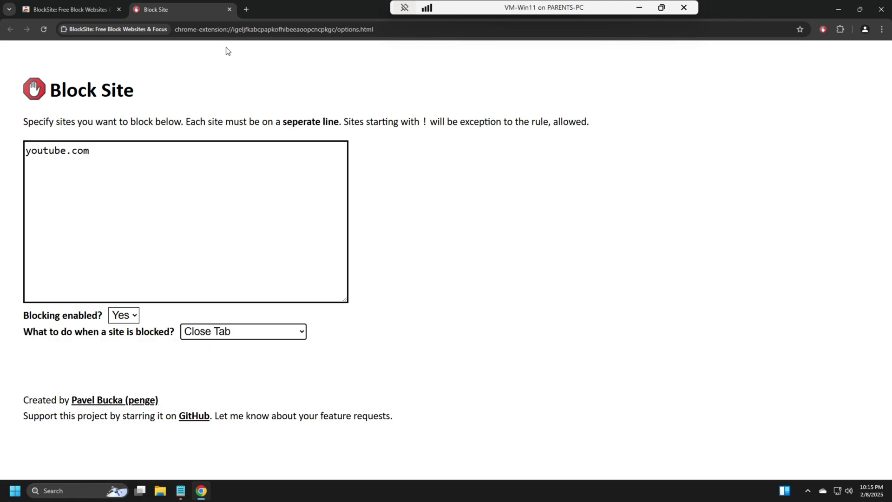
# Enter youtube.com in a new tab to confirm the tab closes
pyautogui.click(249, 10)
pyautogui.click(261, 34)
pyautogui.write('yo')
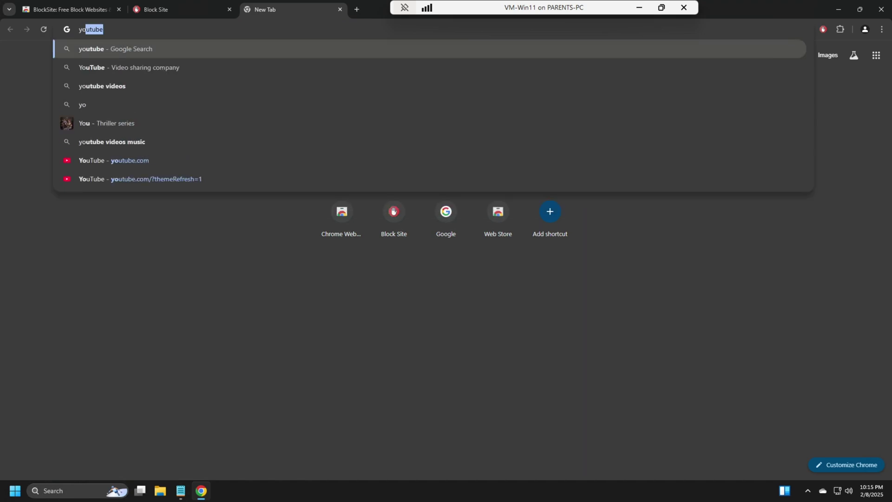
pyautogui.write('ut')
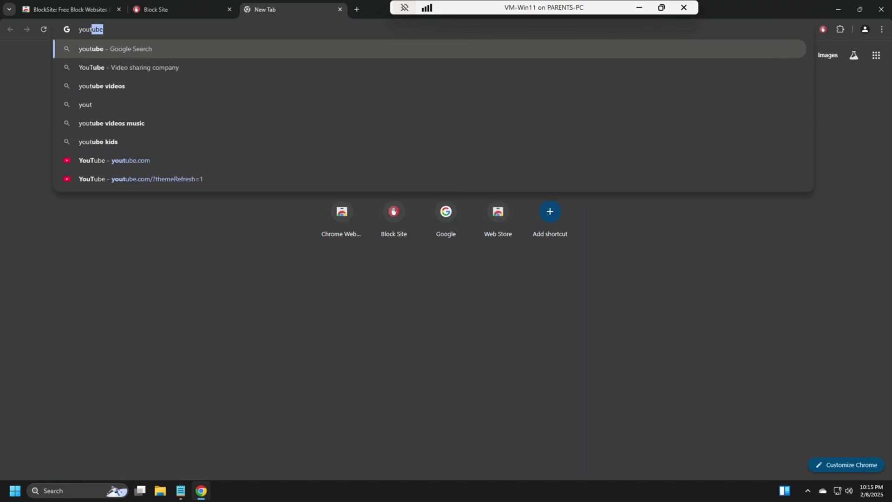
pyautogui.write('ube.com')
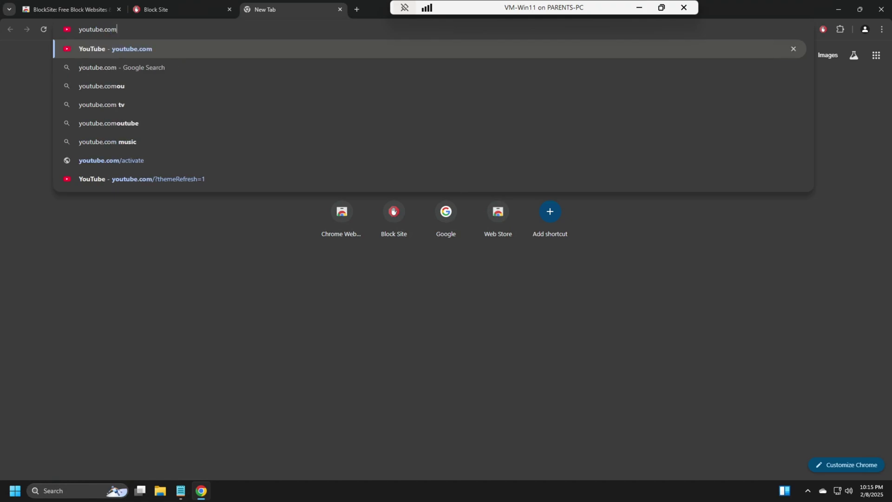
pyautogui.press('Return')
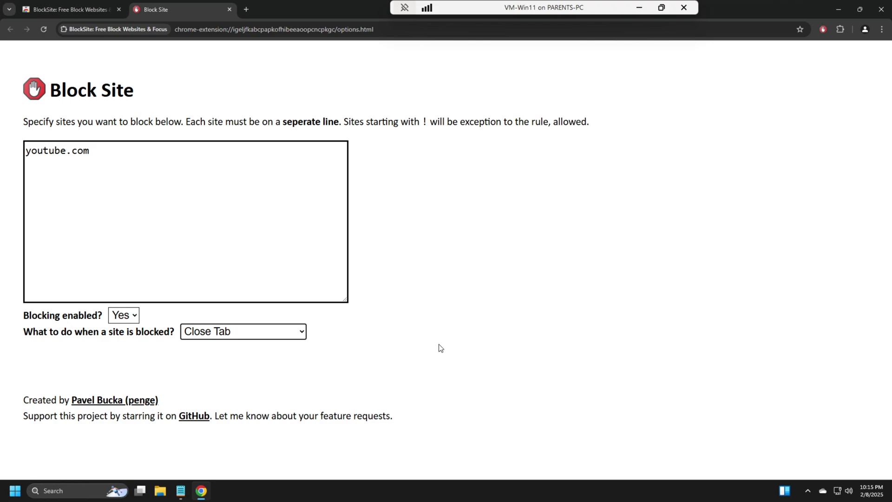
# Close the BlockSite options tab, returning to its Chrome Web Store listing
pyautogui.click(229, 9)
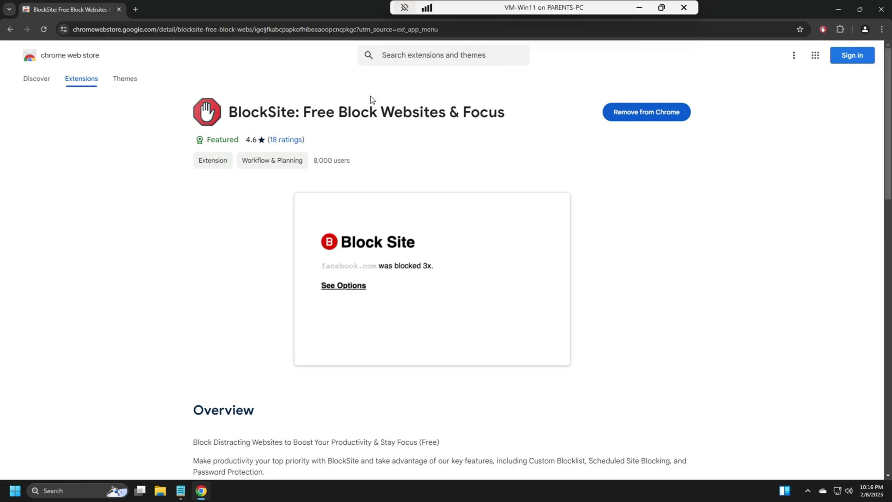